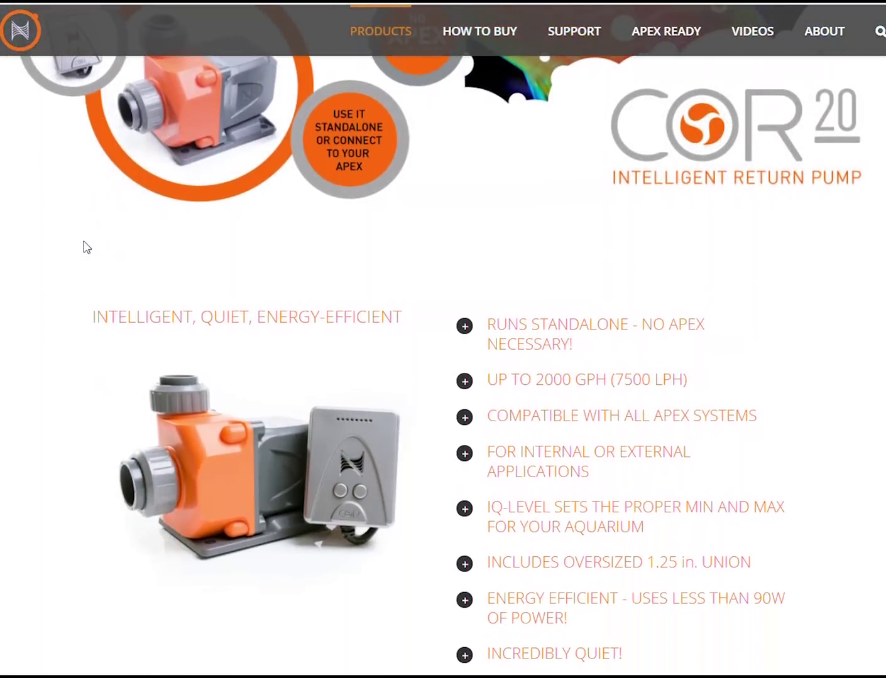
scroll(84, 242, "down", 2)
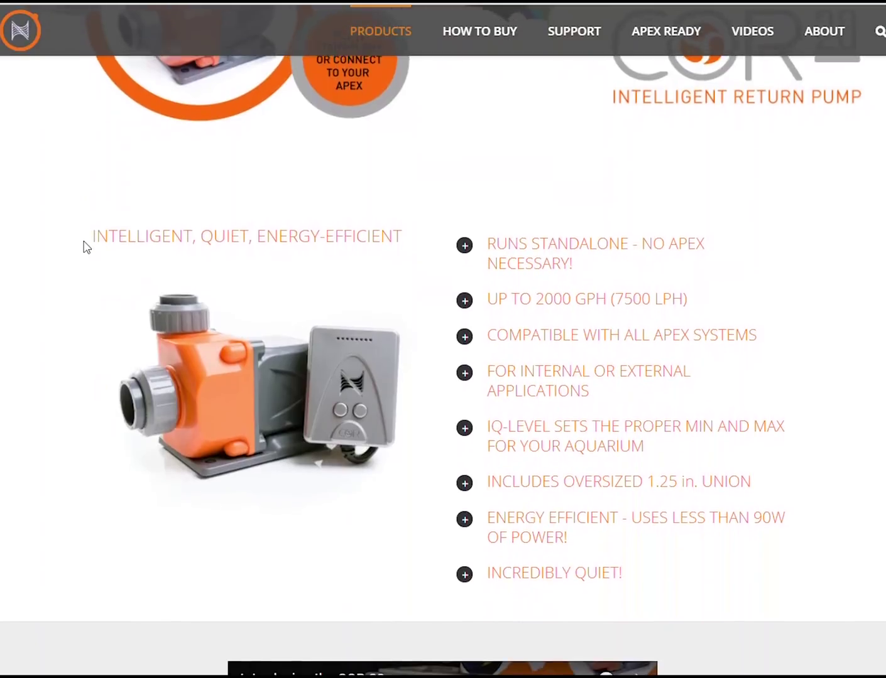
scroll(87, 246, "down", 1)
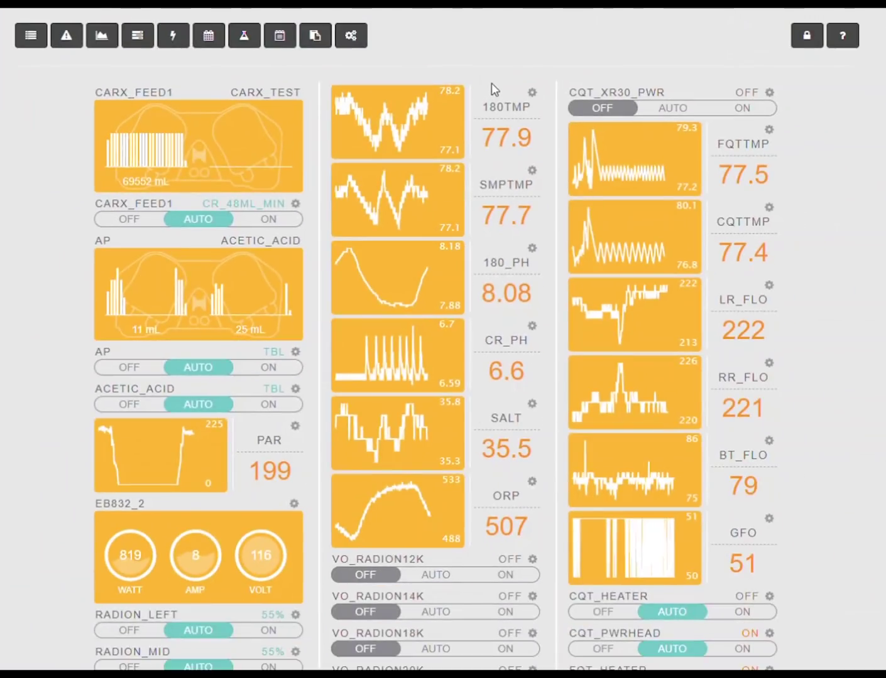
Open the SKIMMER output's configuration from the dashboard and review its programming.
scroll(507, 88, "down", 5)
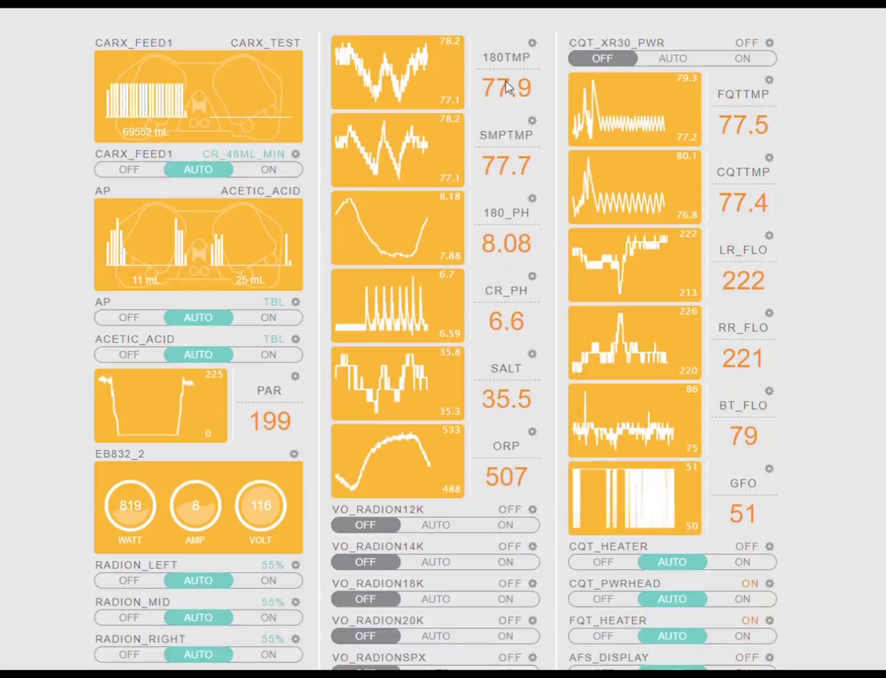
scroll(505, 80, "down", 2)
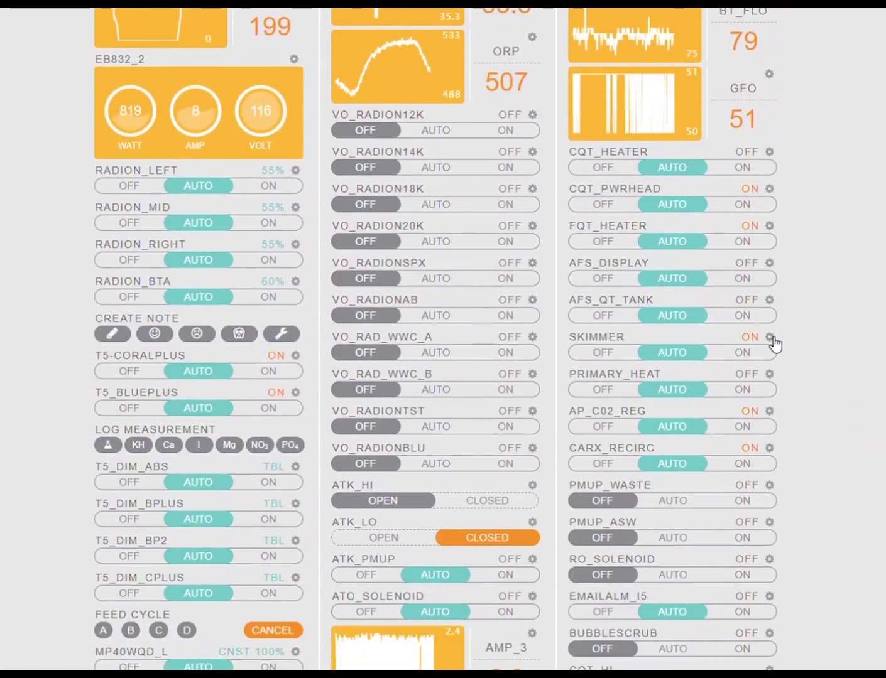
left_click(770, 337)
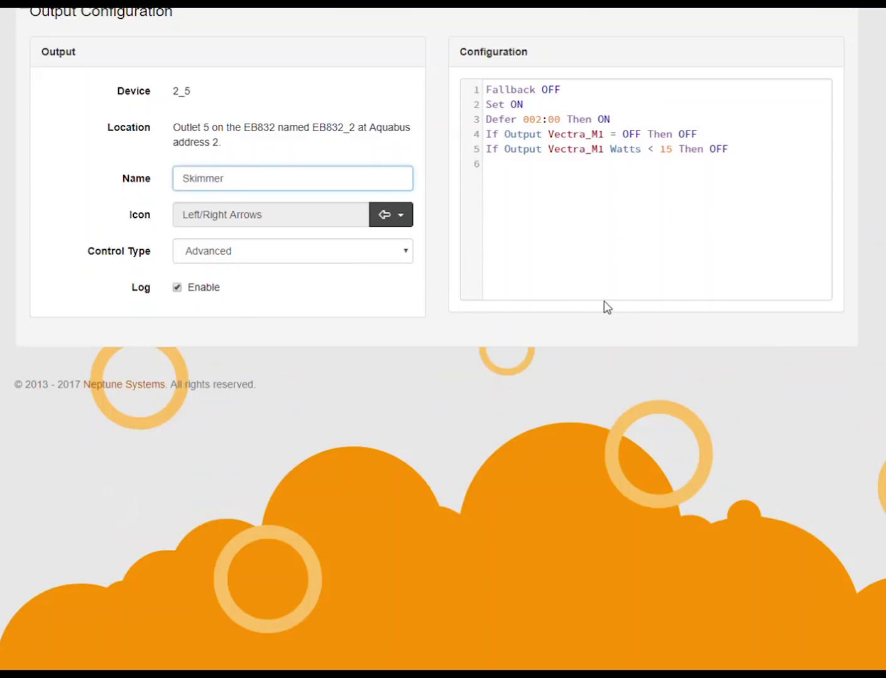
scroll(608, 302, "up", 1)
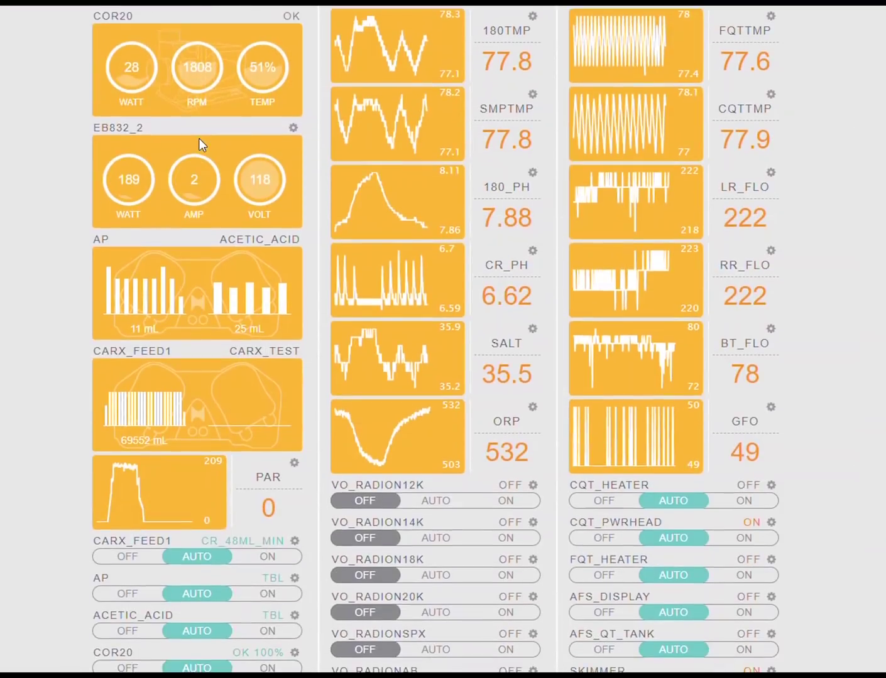
scroll(198, 138, "down", 2)
scroll(199, 138, "down", 6)
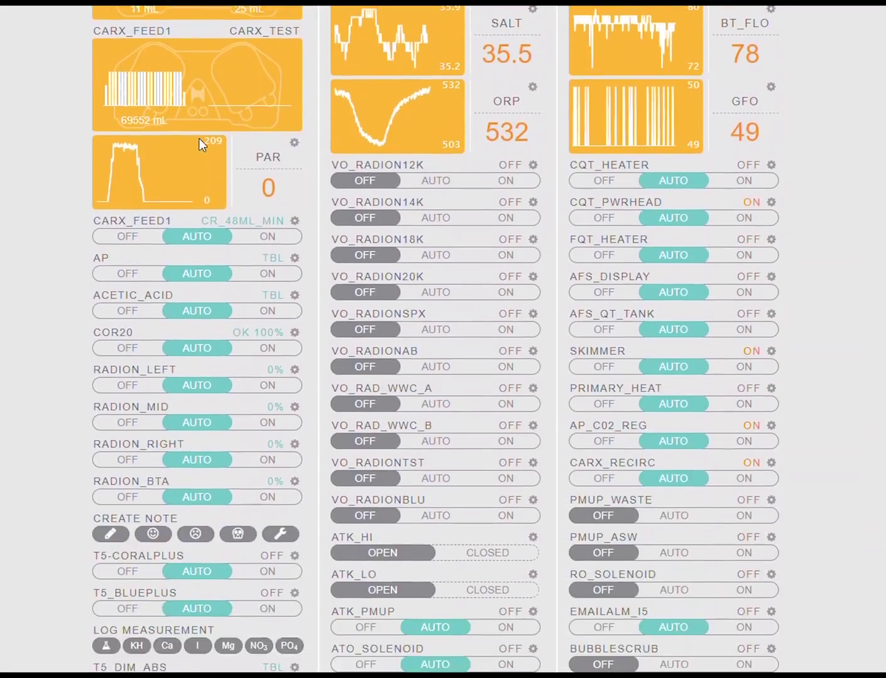
scroll(199, 138, "down", 5)
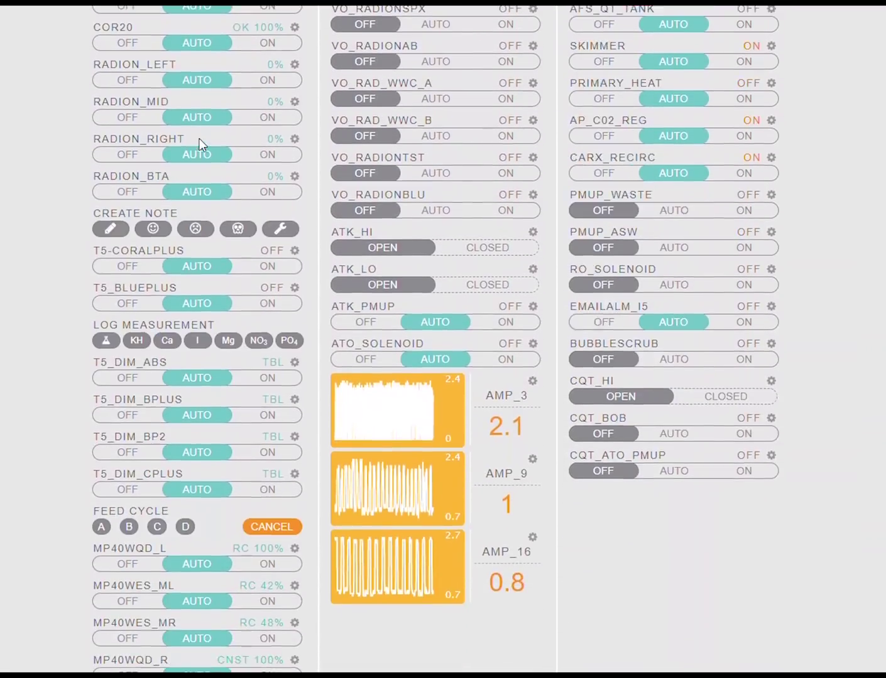
scroll(199, 140, "down", 3)
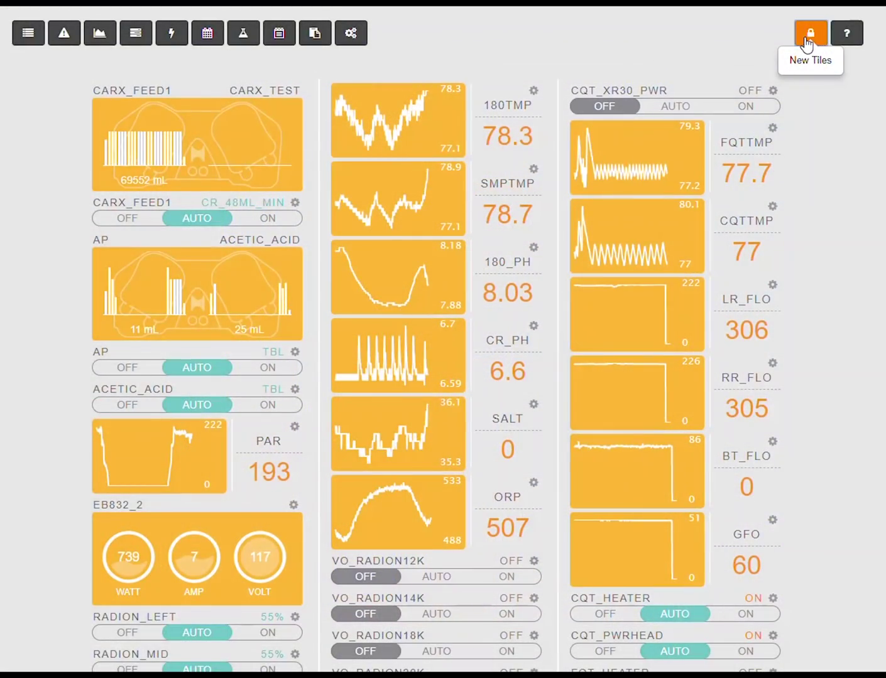
Unlock the dashboard, add the COR_17_1 control and pump status tiles above CQT_XR30_PWR, and lock the layout again.
left_click(808, 37)
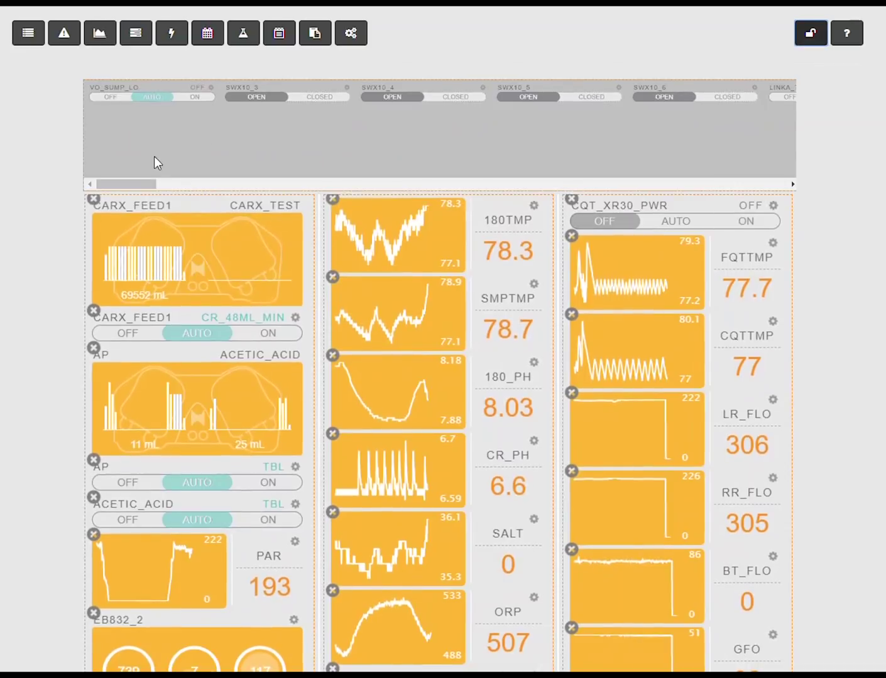
left_click_drag(132, 185, 794, 176)
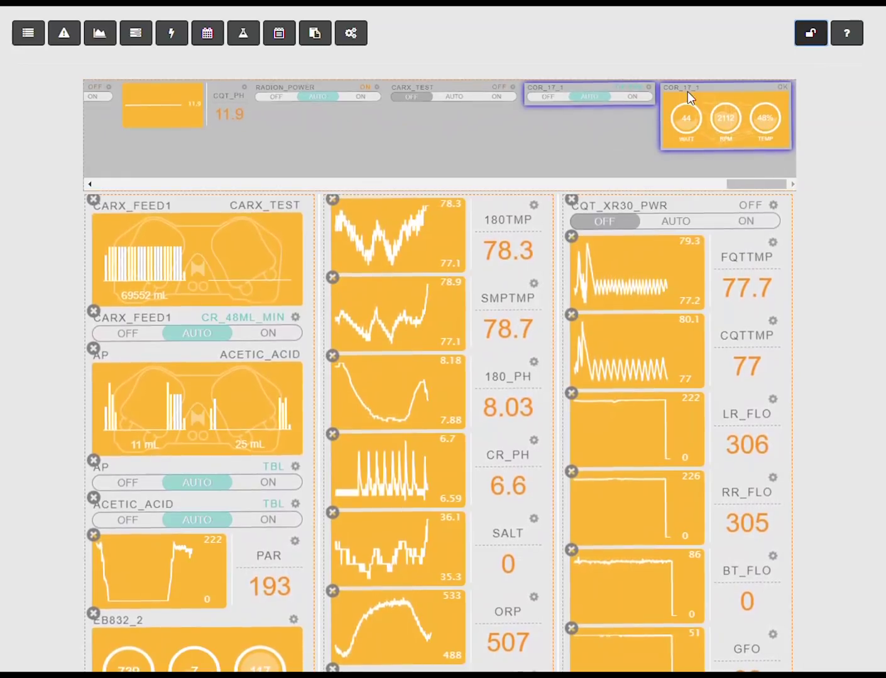
left_click_drag(611, 94, 658, 208)
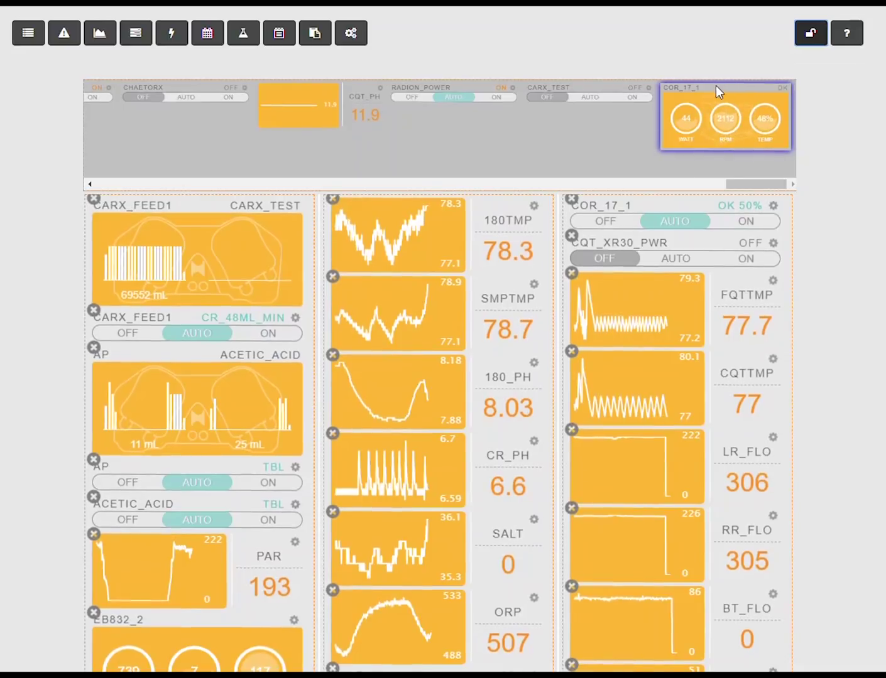
left_click_drag(715, 85, 654, 214)
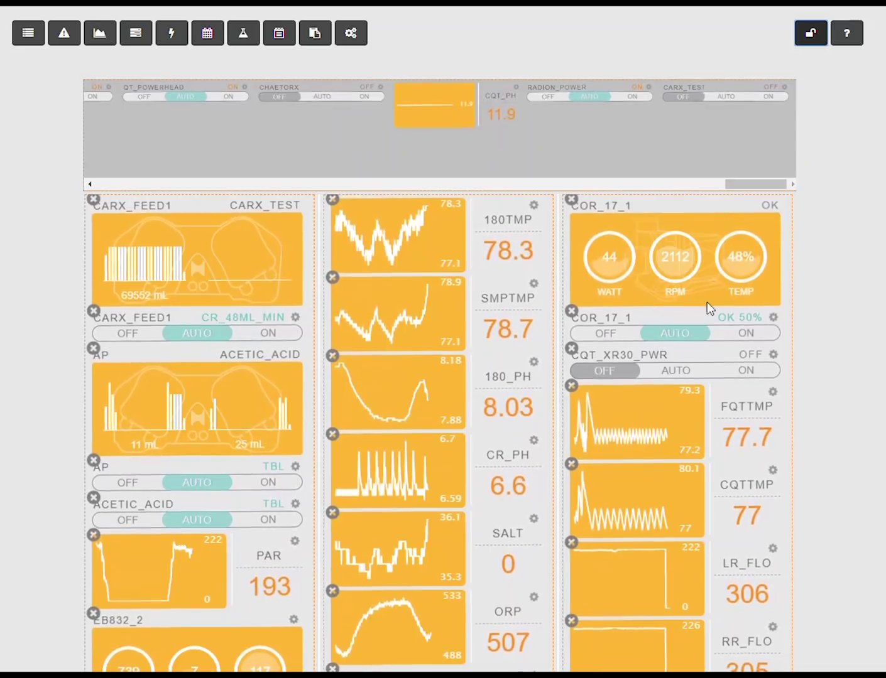
left_click(807, 36)
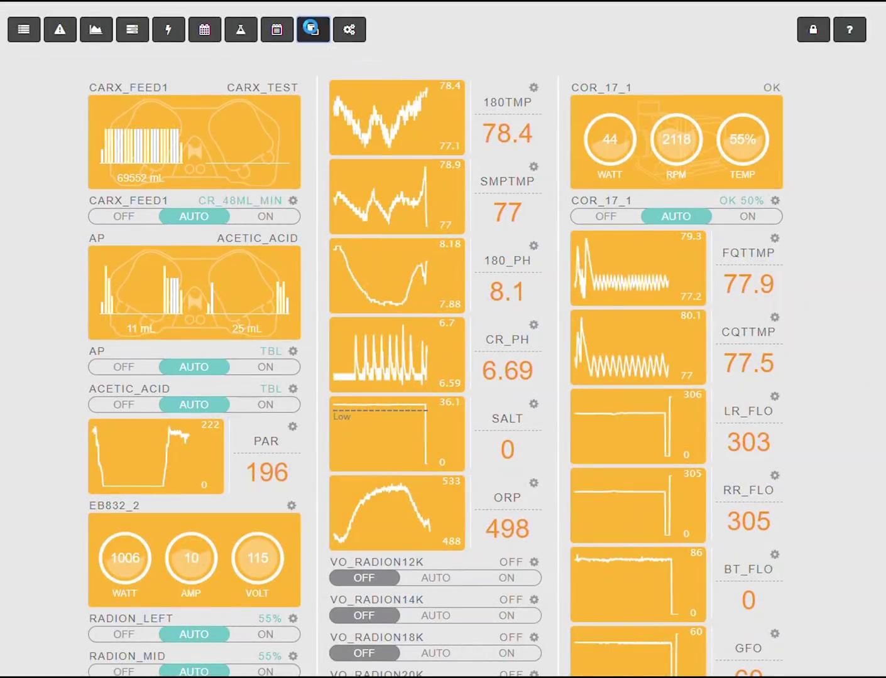
Start the COR setup task for the COR-20 model and select Cor_17_1 as the connected output.
left_click(312, 30)
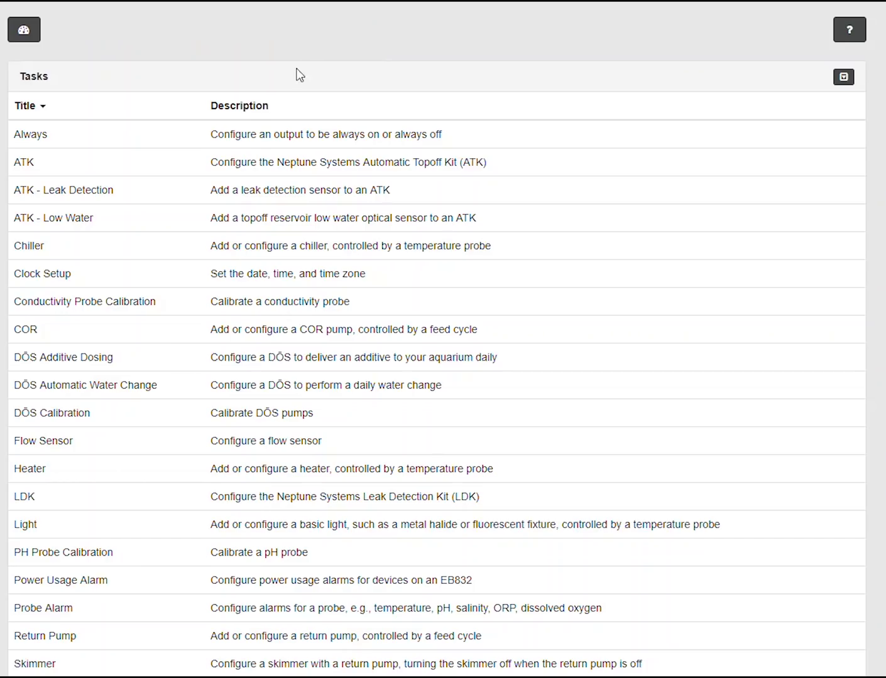
left_click(199, 333)
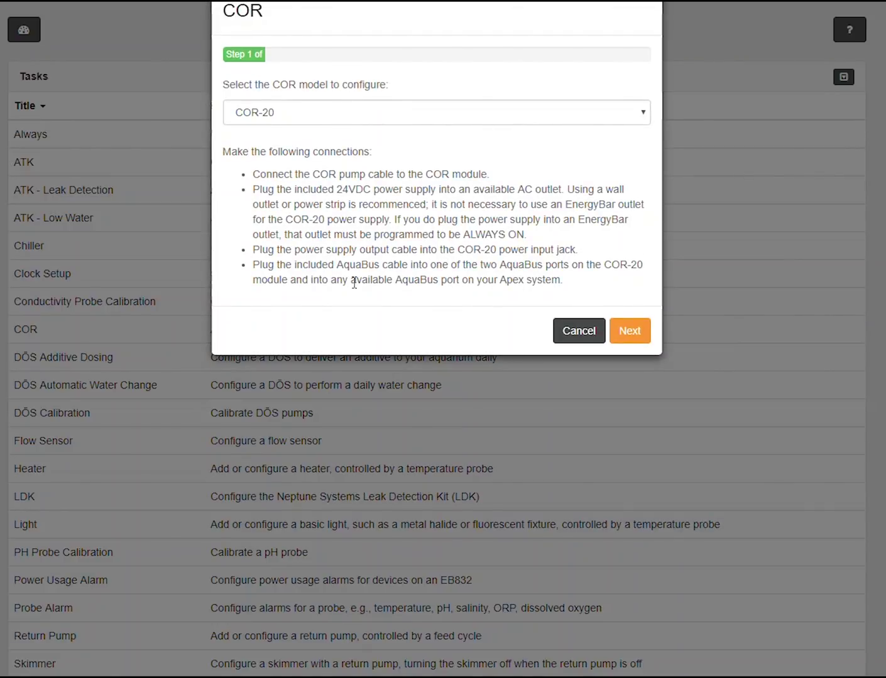
left_click(641, 333)
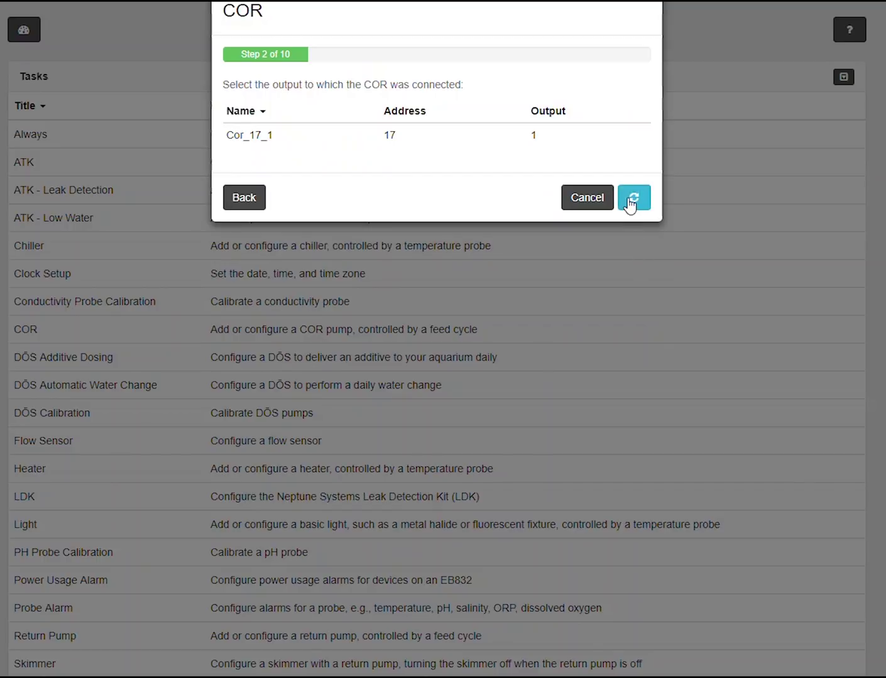
left_click(406, 136)
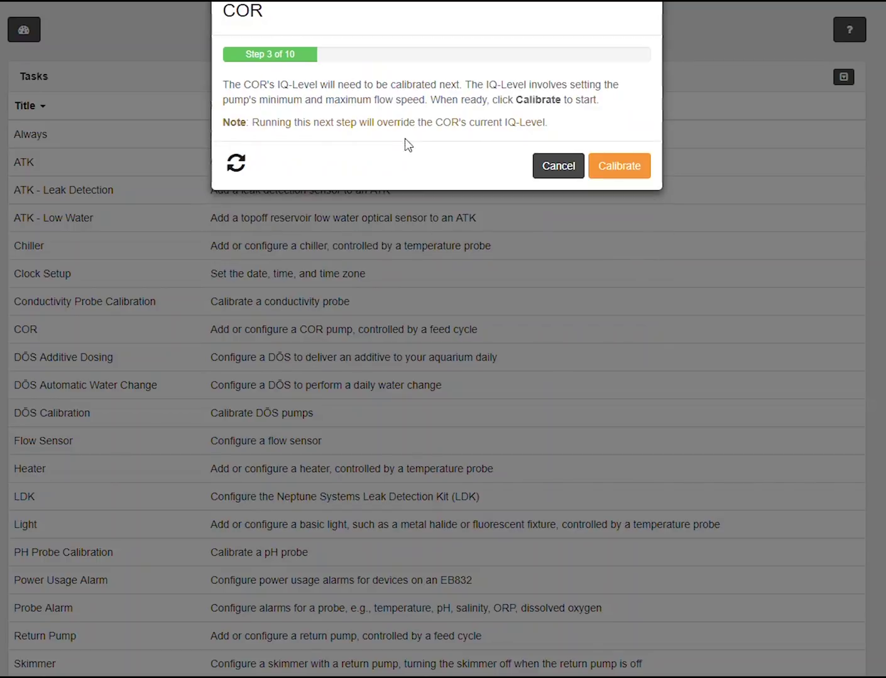
Run the COR's IQ-Level calibration through its maximum and minimum speed stages.
left_click(635, 170)
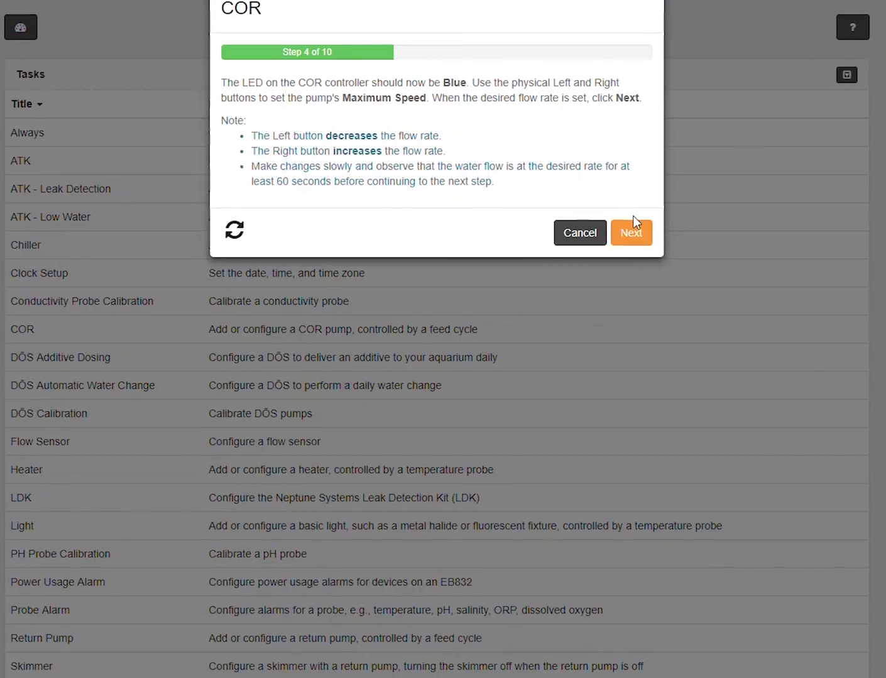
left_click(631, 234)
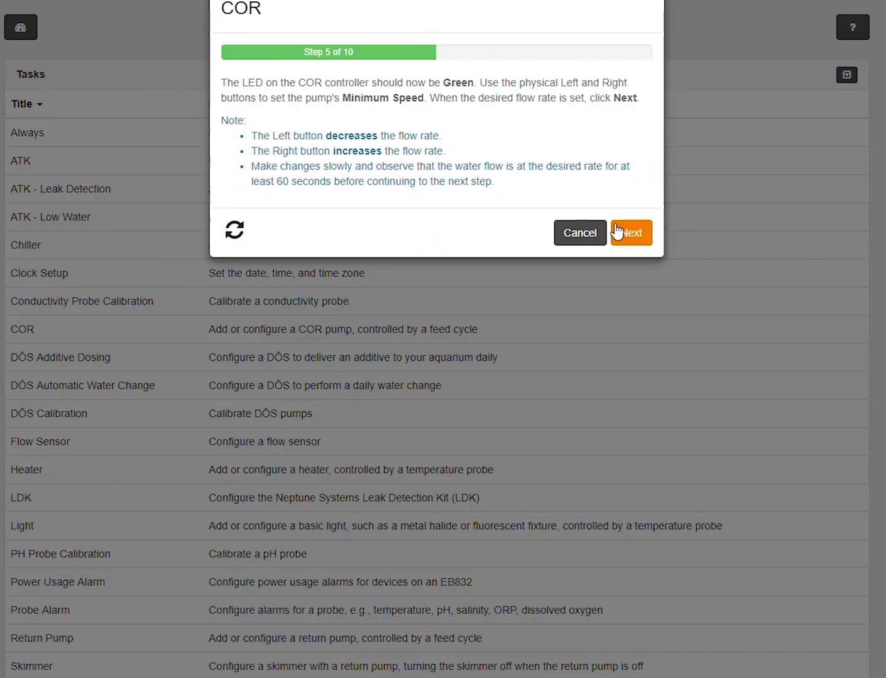
left_click(619, 233)
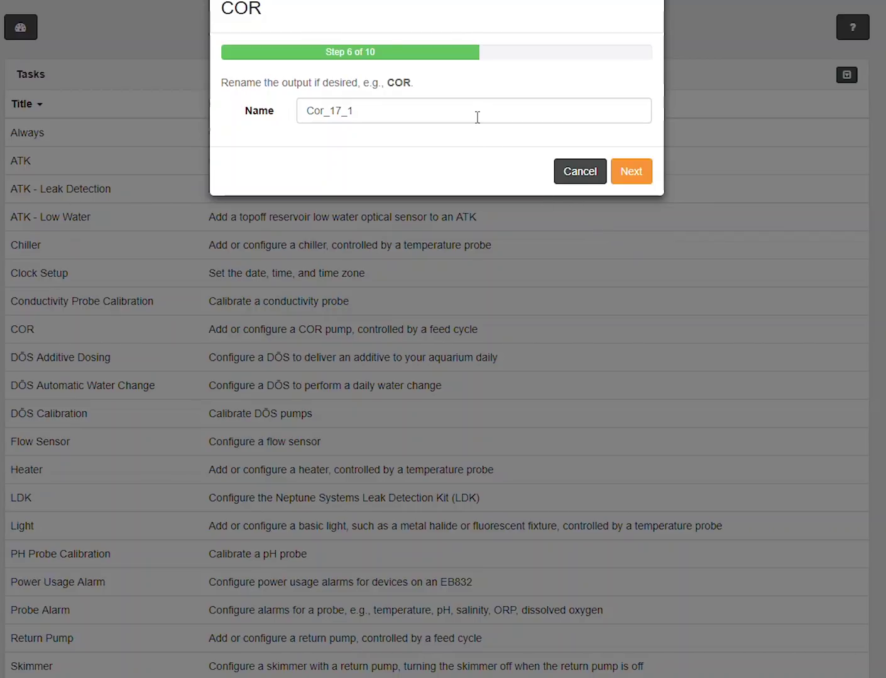
Rename the output as COR and accept feed cycle A with a 5-minute delay.
triple_click(494, 111)
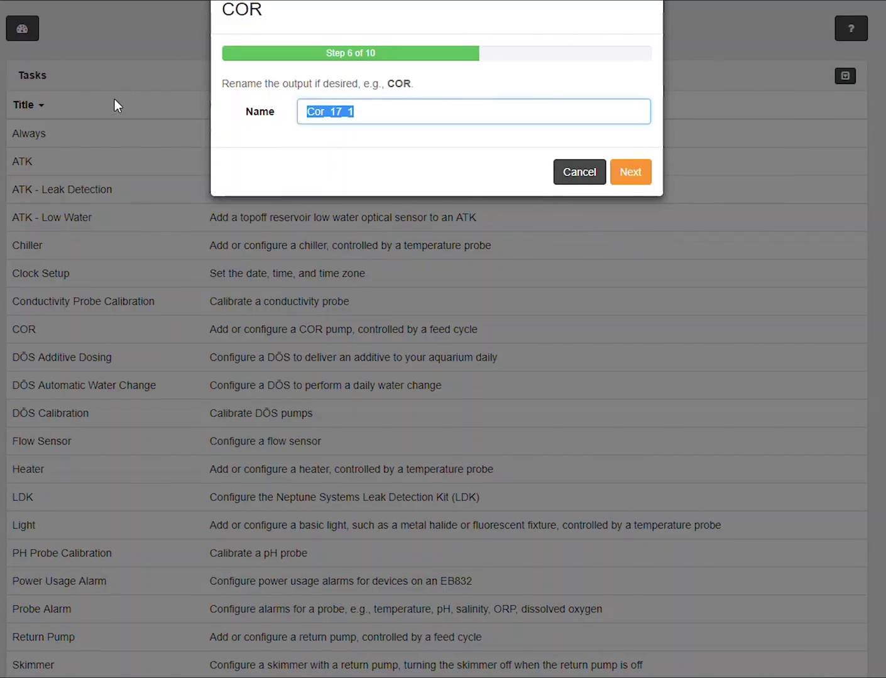
key("BackSpace")
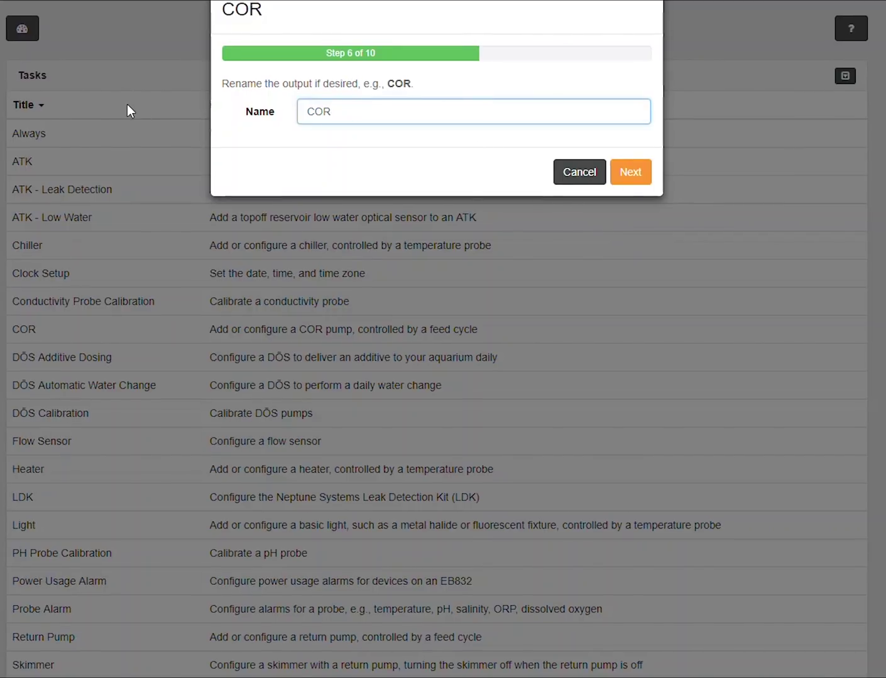
left_click(625, 175)
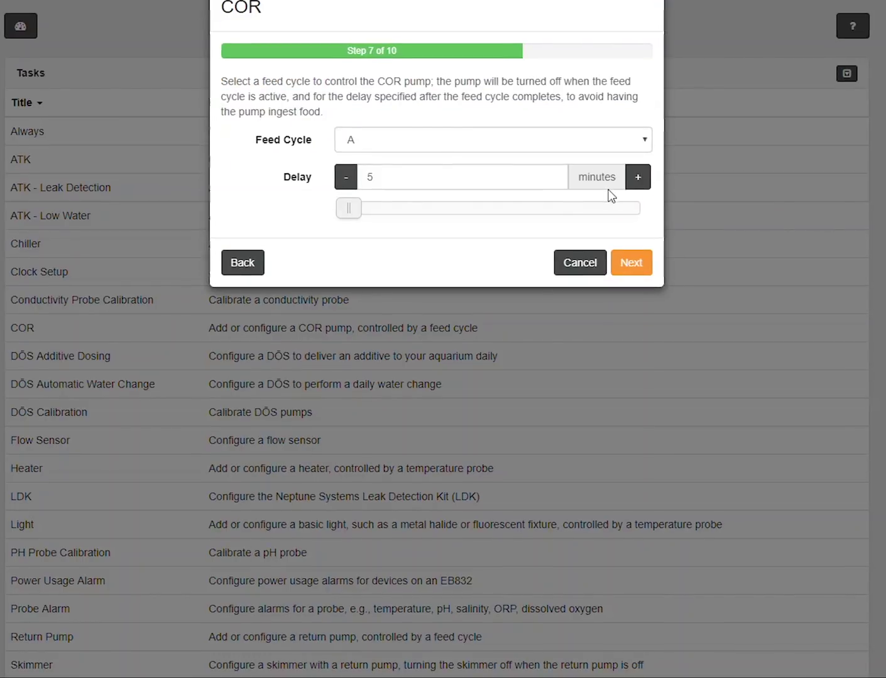
left_click(643, 262)
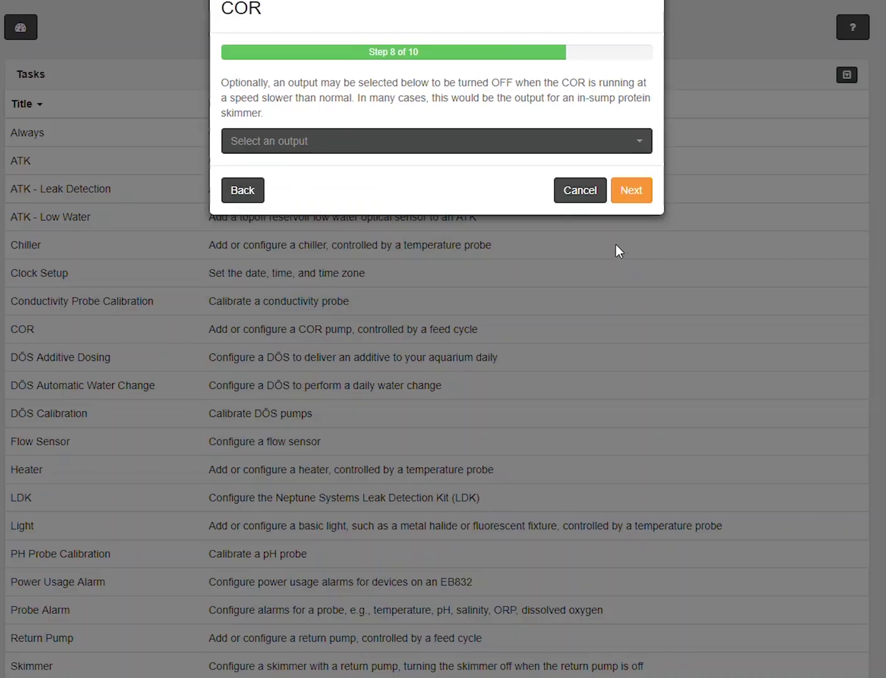
Select Skimmer as the output that turns off when the COR runs slower than normal.
left_click(506, 142)
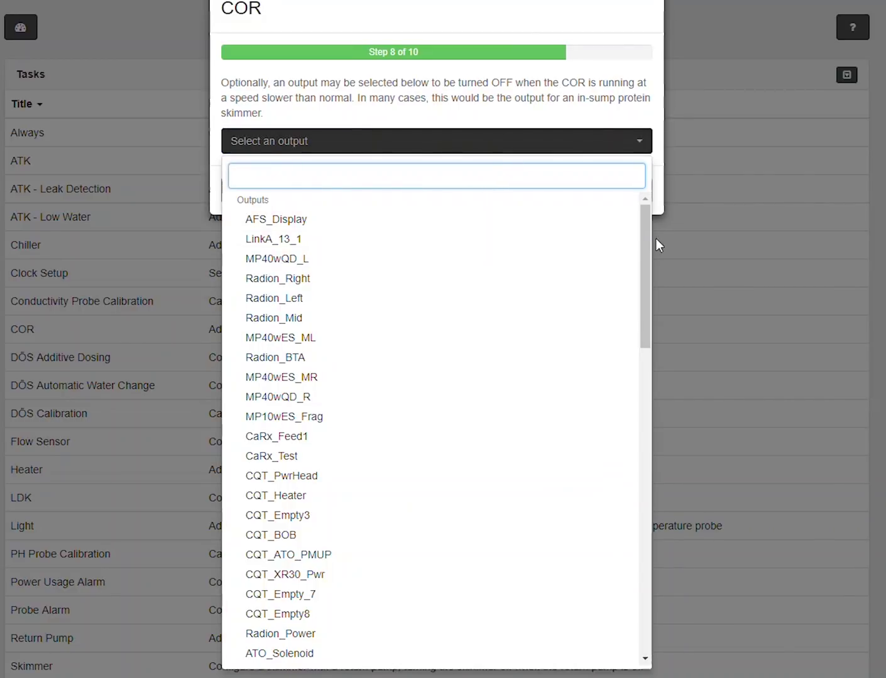
left_click_drag(647, 256, 652, 316)
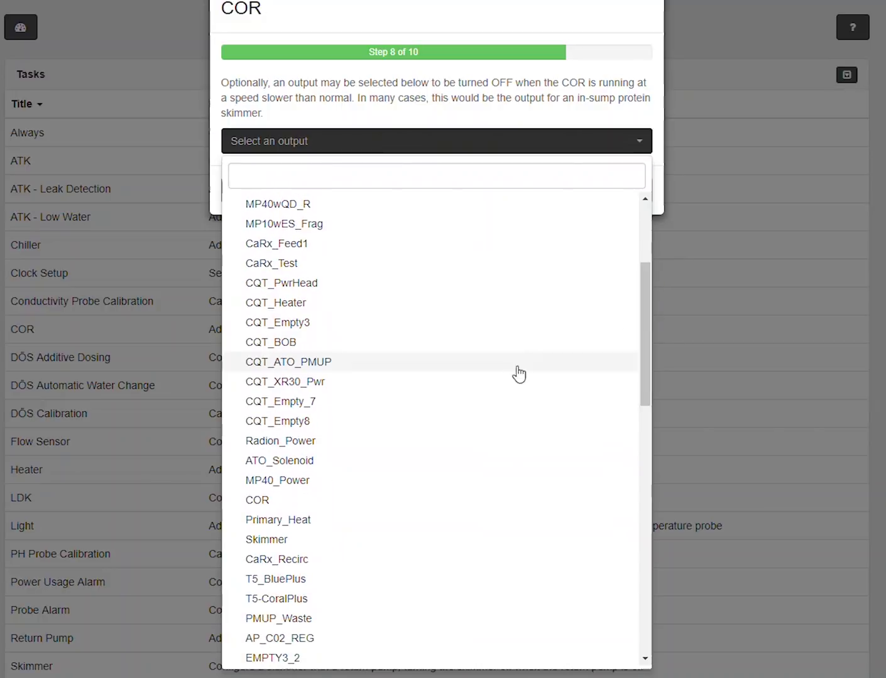
left_click(392, 540)
left_click(630, 192)
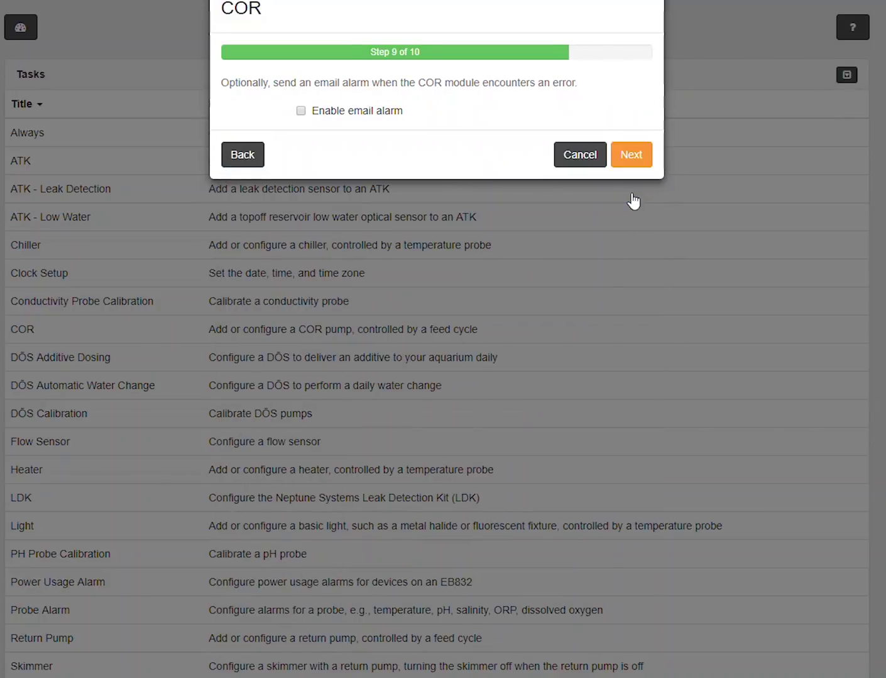
Enable the email alarm for COR module errors and send the new configuration to the Apex.
left_click(373, 113)
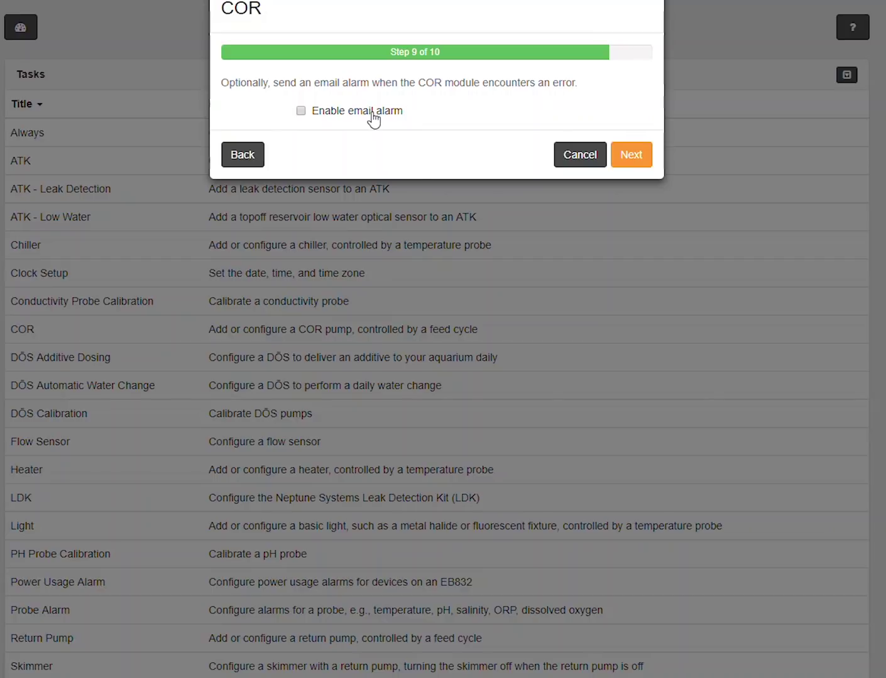
left_click(632, 161)
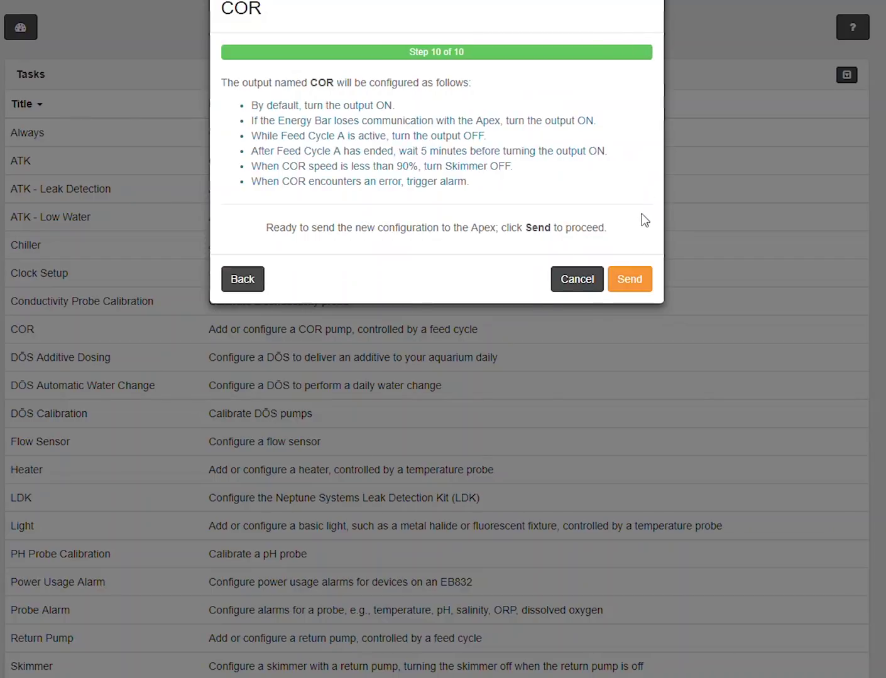
left_click(631, 283)
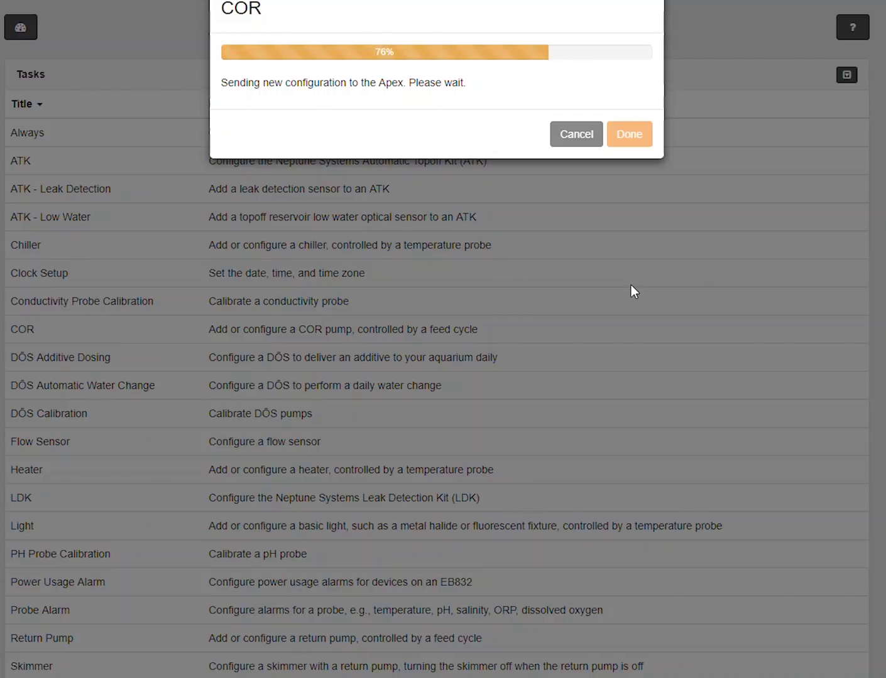
left_click(631, 208)
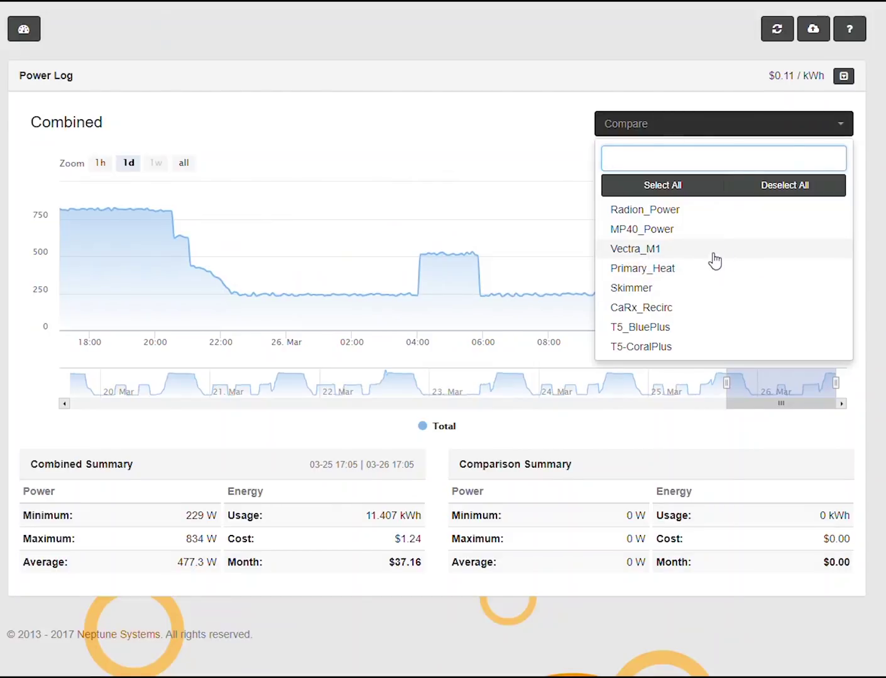
Compare the Vectra_M1 output with the combined consumption in the Power Log.
left_click(715, 253)
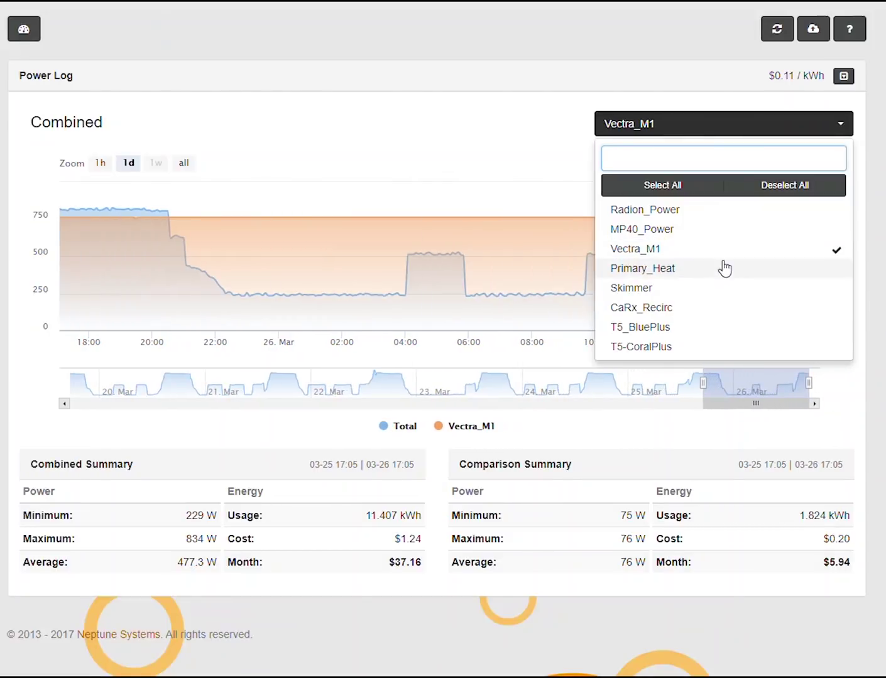
key("Escape")
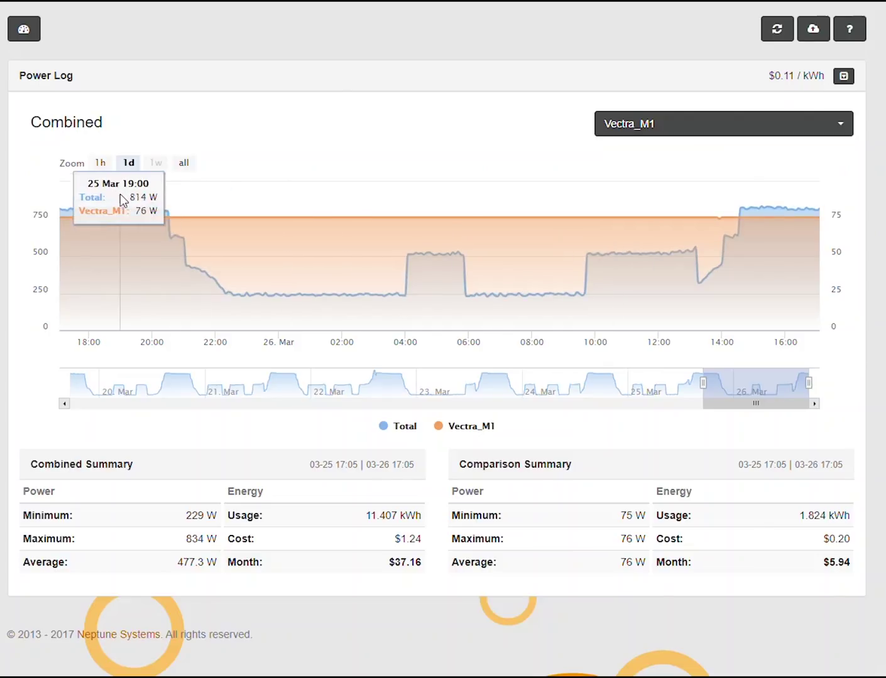
Graph the LR_FLO flow sensor for 3/21 to 3/28 and compare it with RR_FLO.
key("alt+Left")
left_click(93, 28)
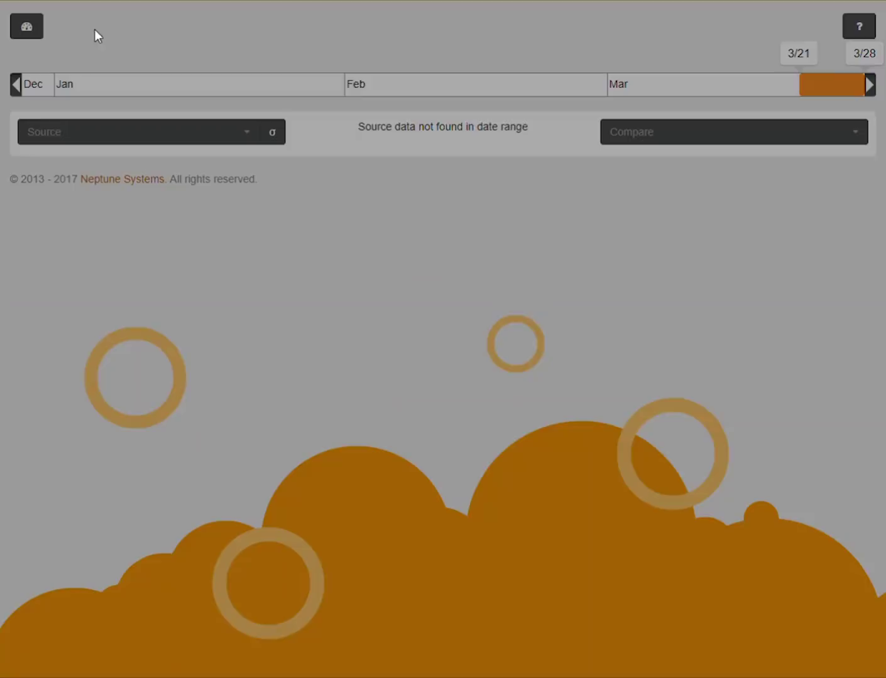
left_click(388, 59)
left_click(409, 354)
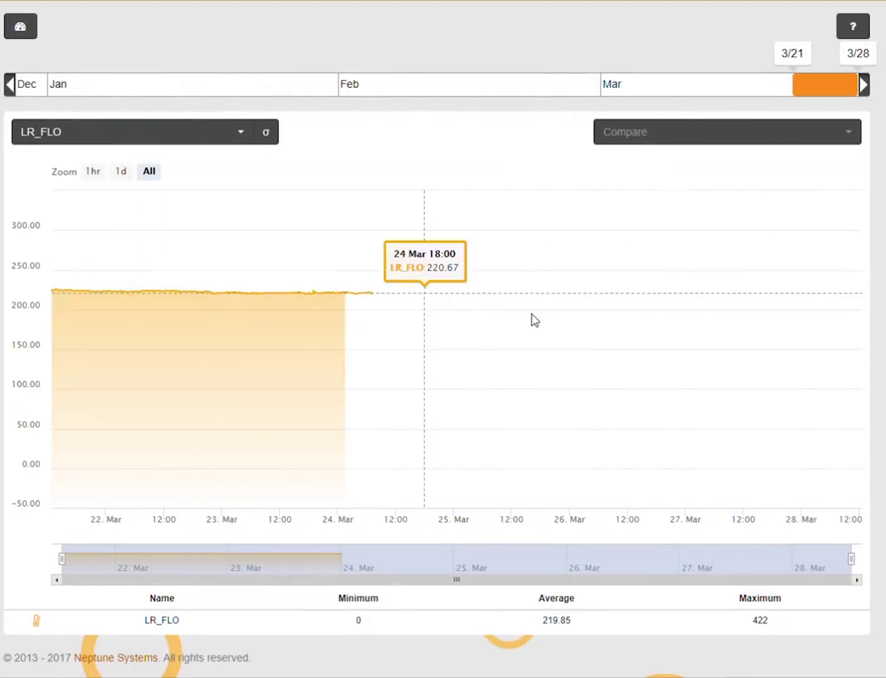
left_click(814, 134)
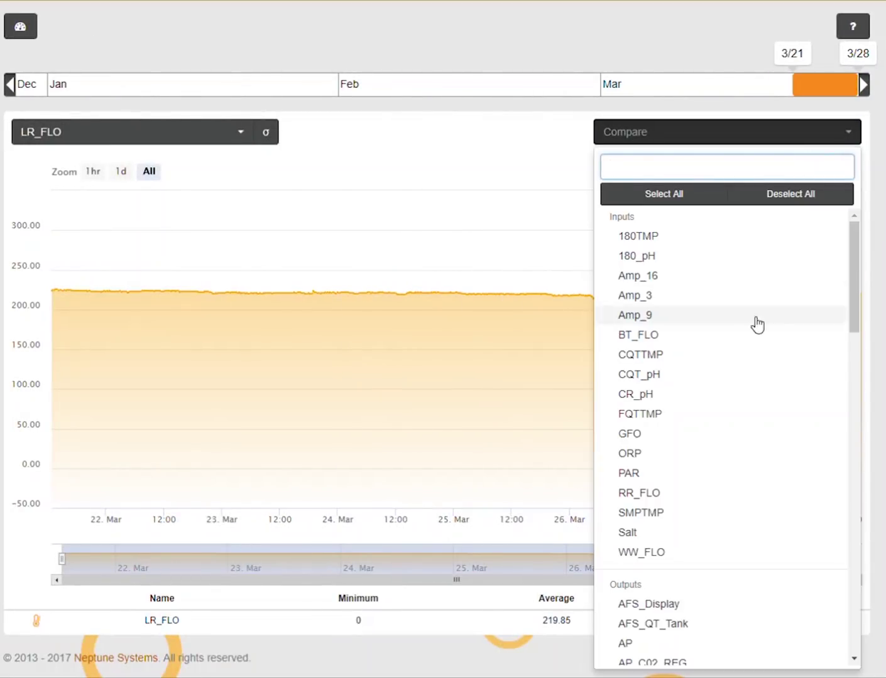
left_click(716, 493)
left_click(852, 339)
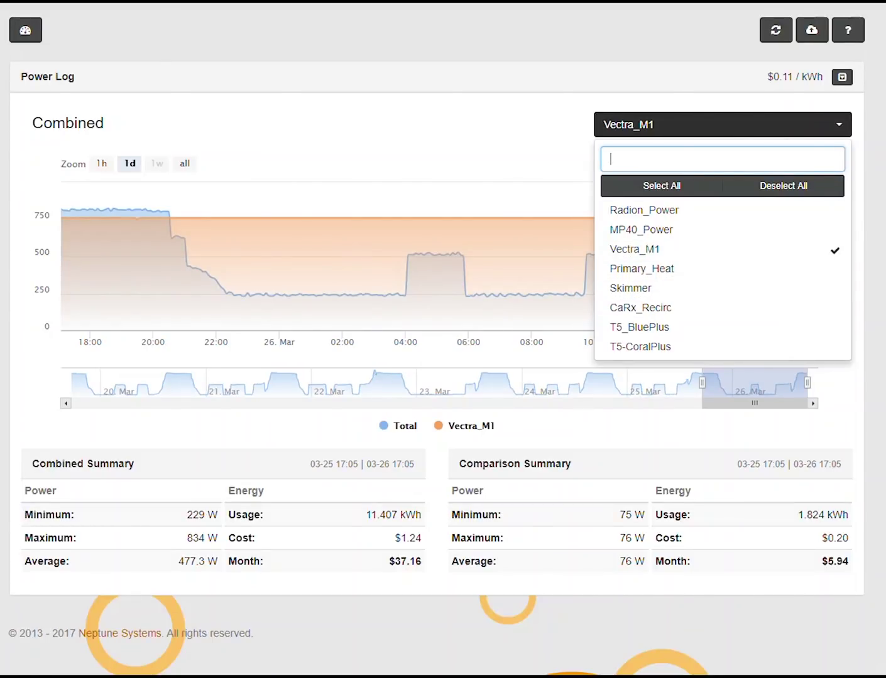
key("Escape")
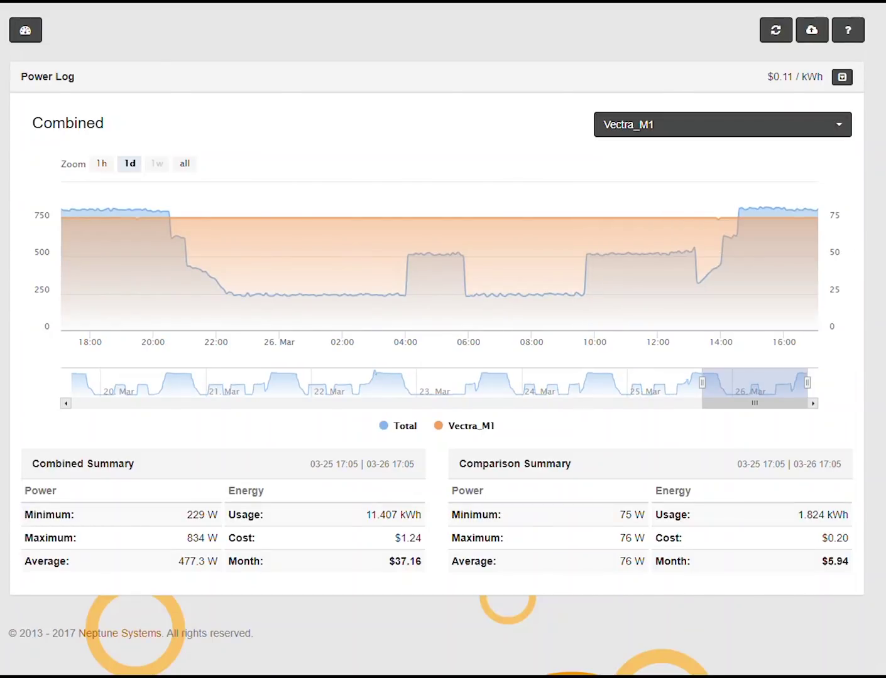